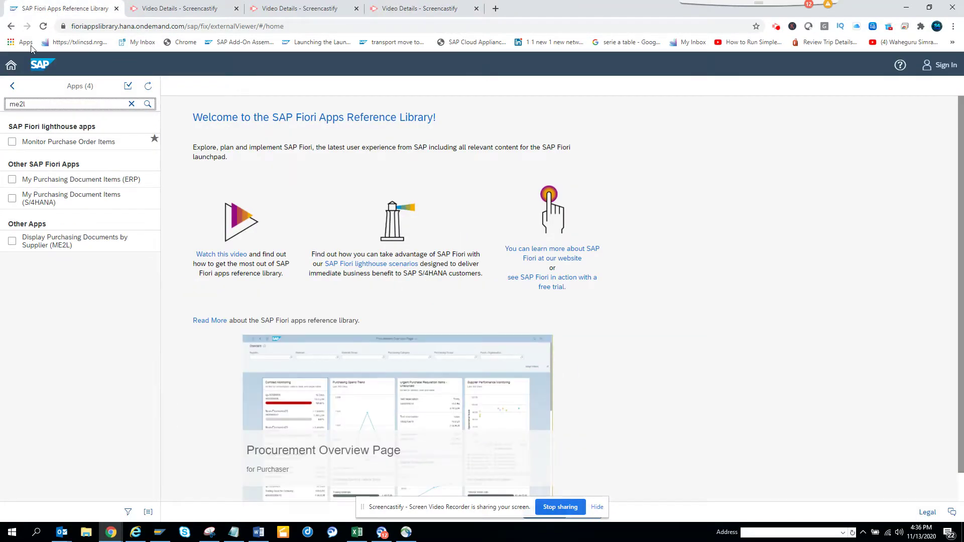
Clear the ME2L search by returning to Categories and list all 12785 apps
{"action": "left_click", "coordinate": [15, 86]}
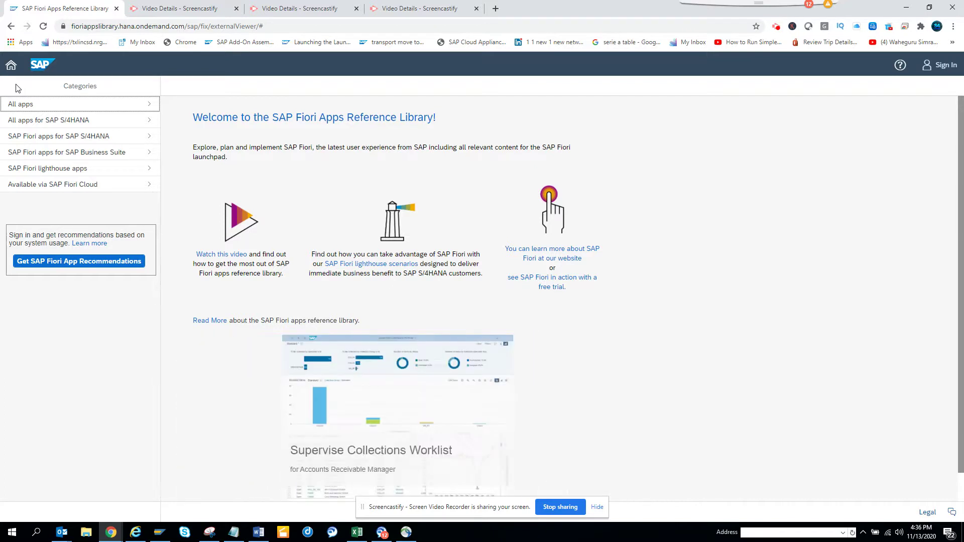
{"action": "left_click", "coordinate": [22, 104]}
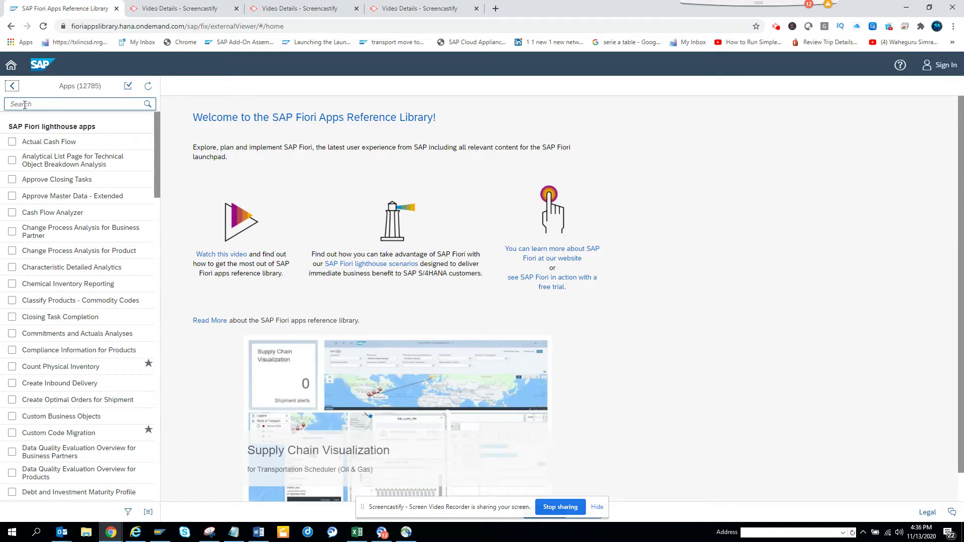
Search the library for me2, me2l and me2m to find matching apps
{"action": "left_click", "coordinate": [24, 105]}
{"action": "type", "text": "m"}
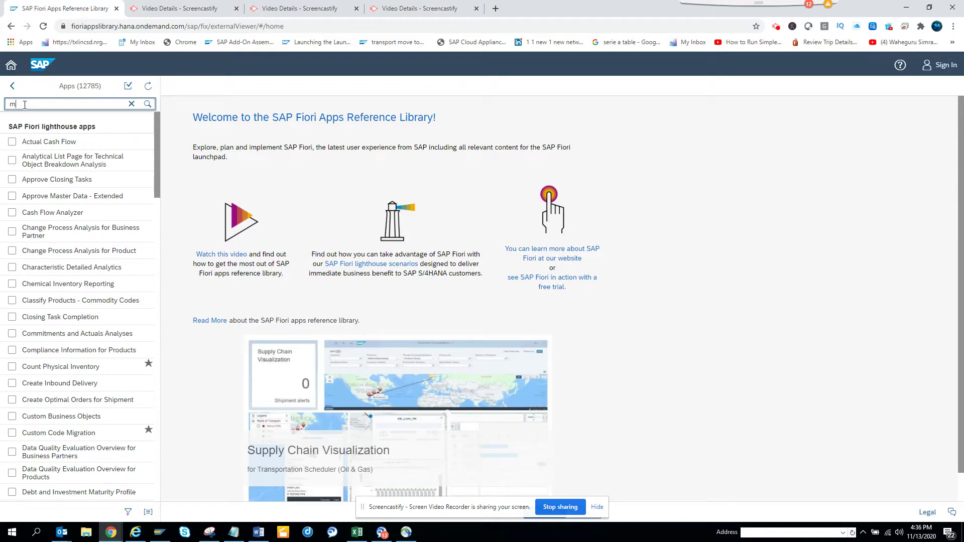
{"action": "type", "text": "e2"}
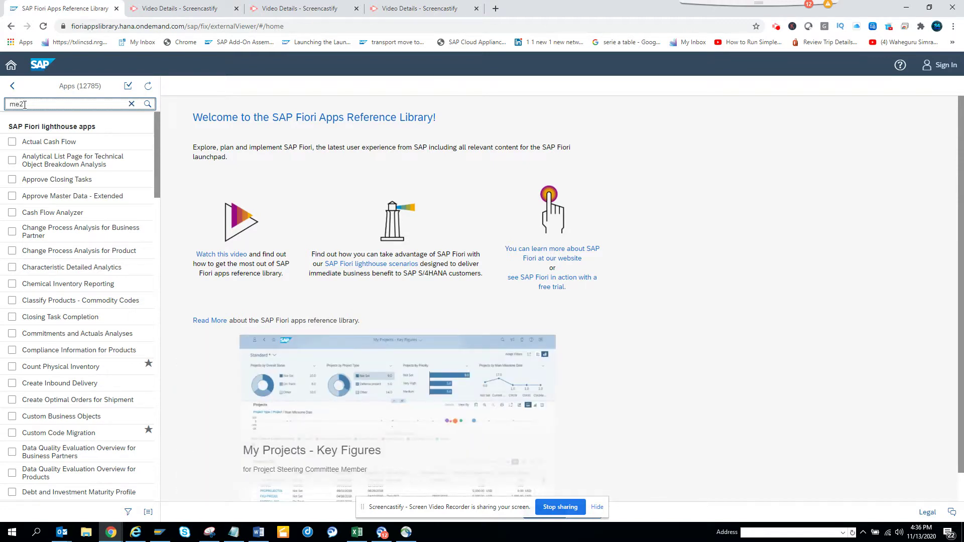
{"action": "key", "text": "Return"}
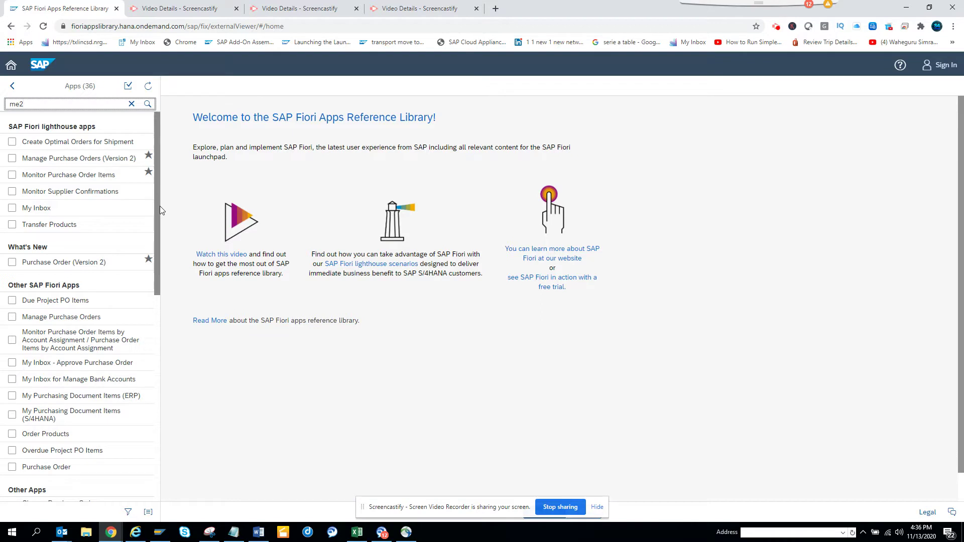
{"action": "mouse_move", "coordinate": [160, 206]}
{"action": "left_mouse_down"}
{"action": "mouse_move", "coordinate": [169, 277]}
{"action": "mouse_move", "coordinate": [170, 201]}
{"action": "left_mouse_up"}
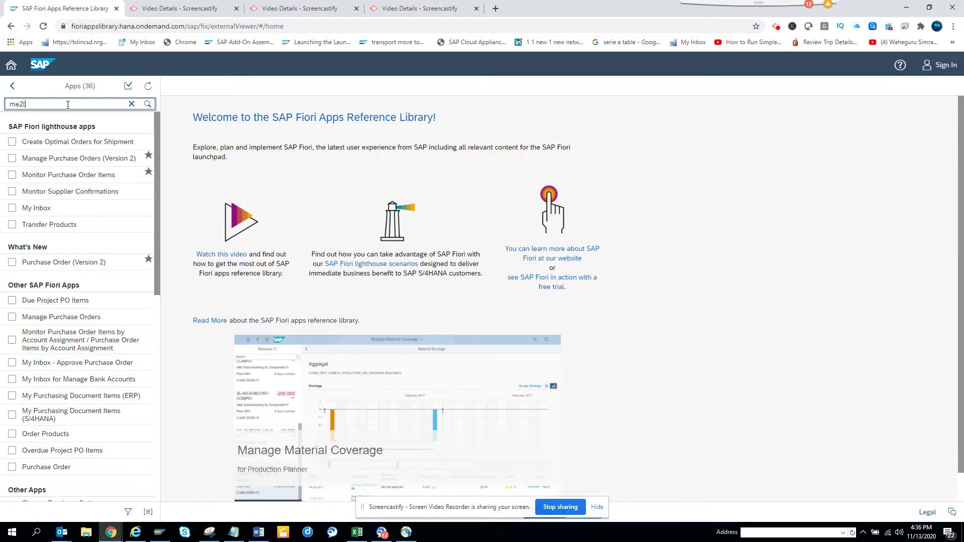
{"action": "key", "text": "Return"}
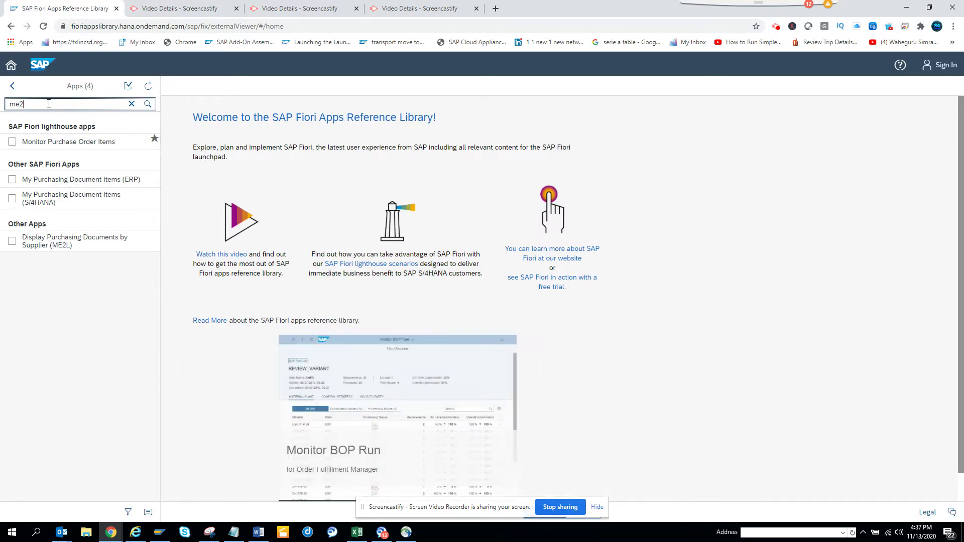
{"action": "key", "text": "Return"}
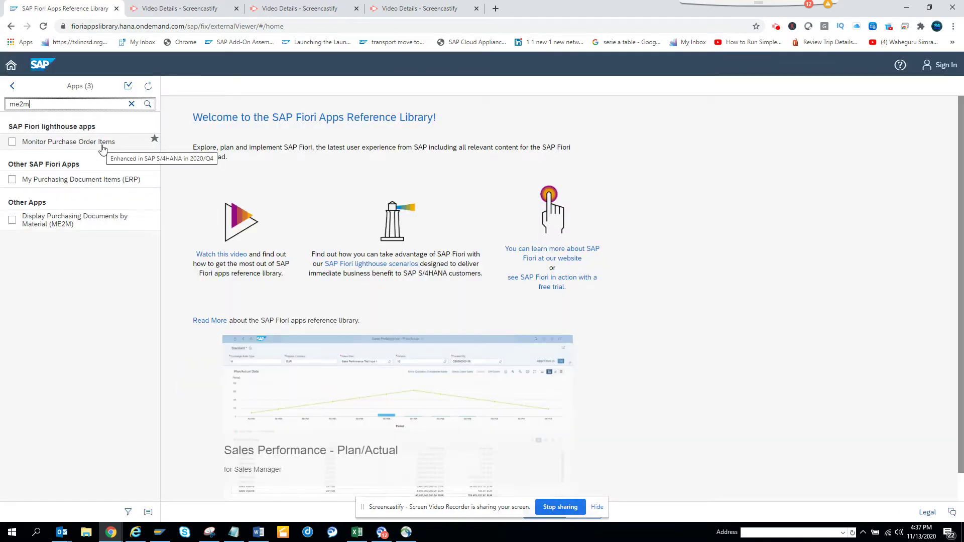
Try further letter variants of the me2 search term, ending on me2l
{"action": "left_click", "coordinate": [64, 103]}
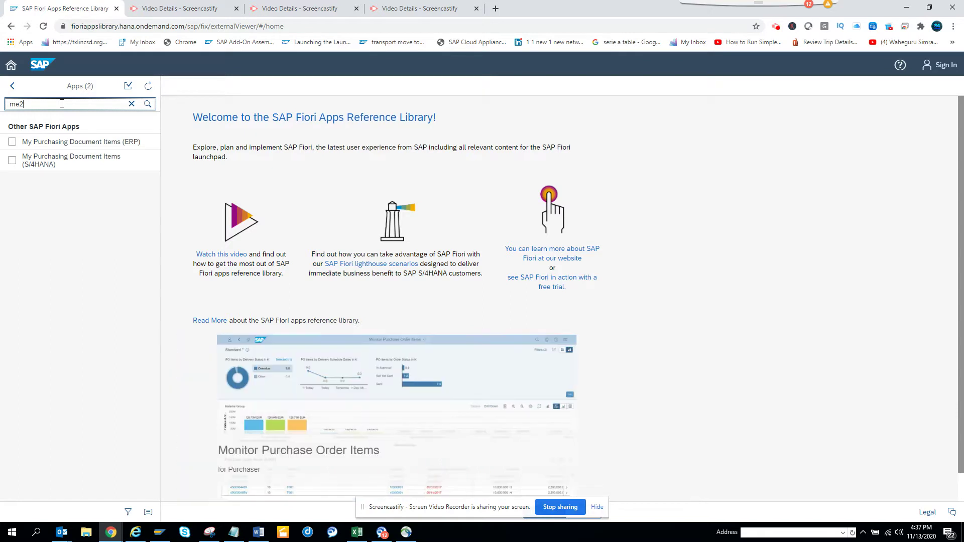
{"action": "type", "text": "l"}
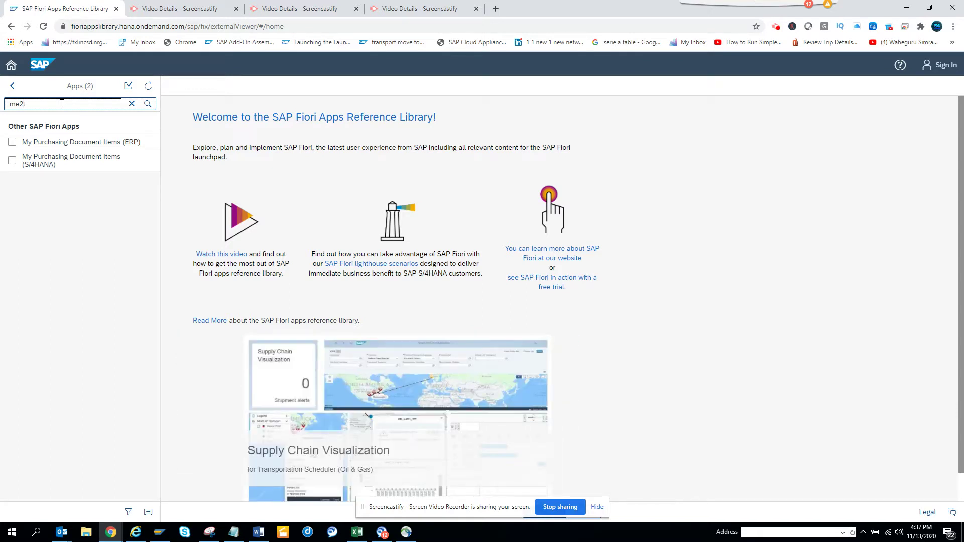
{"action": "key", "text": "BackSpace"}
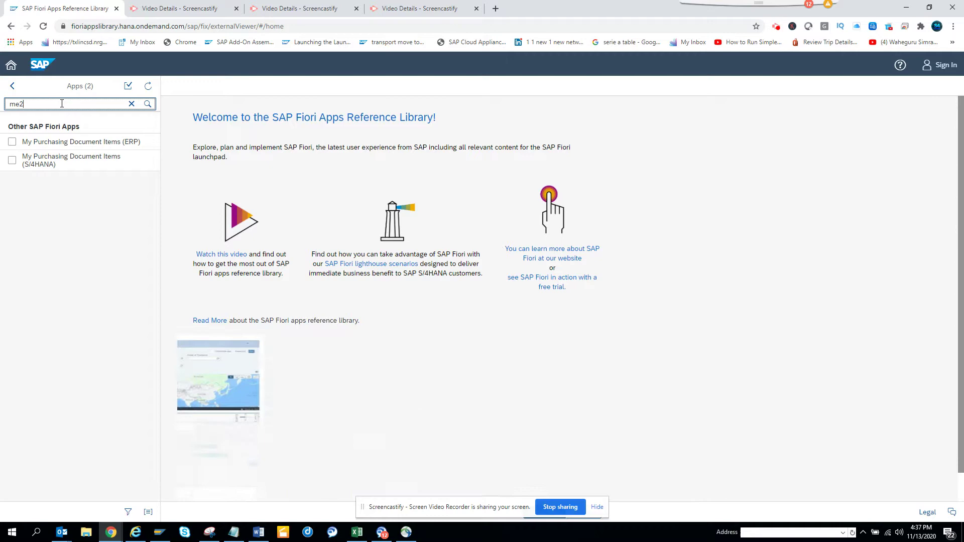
{"action": "type", "text": "g"}
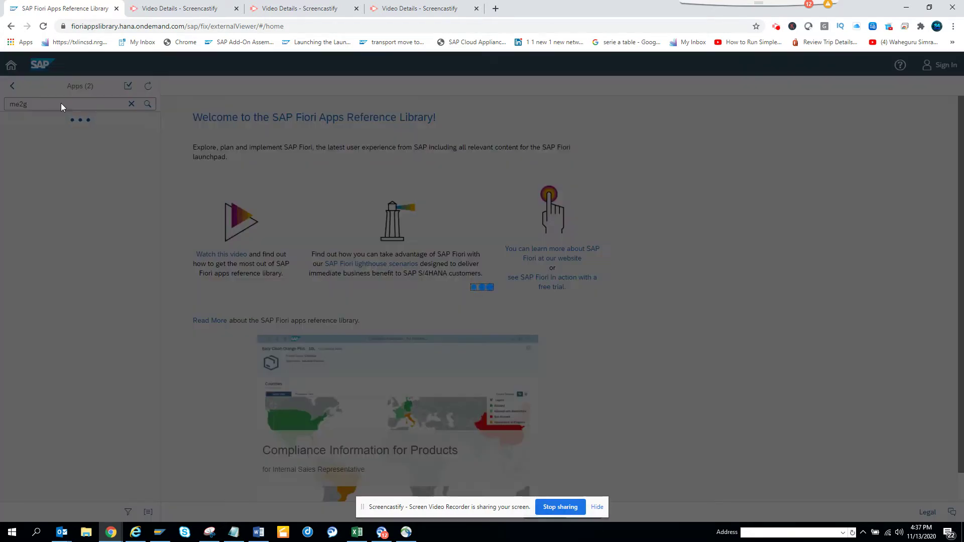
{"action": "key", "text": "BackSpace"}
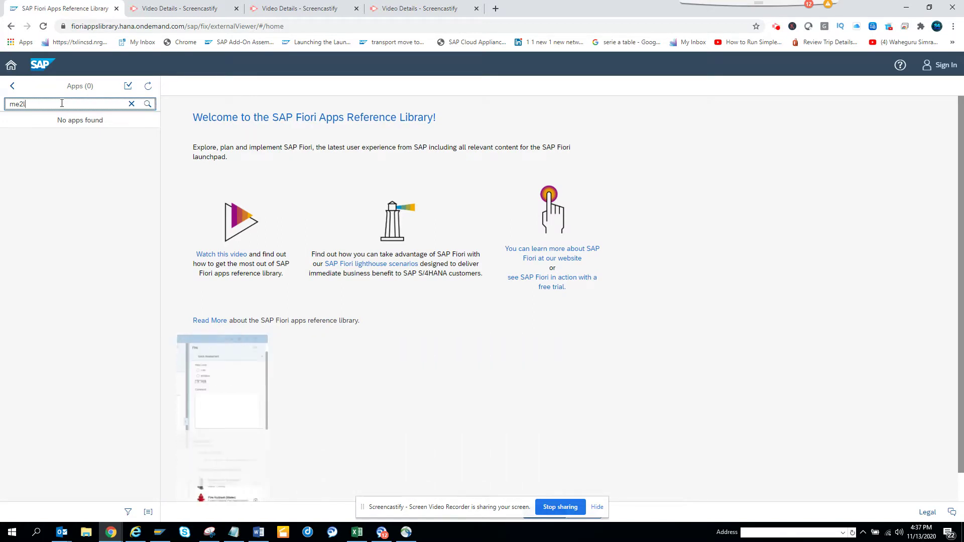
Open Monitor Purchase Order Items (F2358), review its product features and view implementation information
{"action": "left_click", "coordinate": [88, 143]}
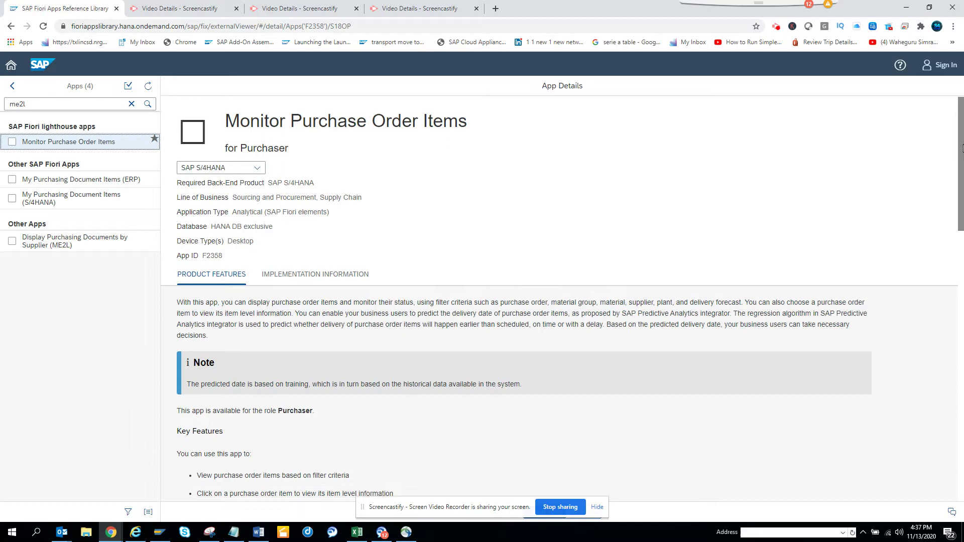
{"action": "left_click_drag", "start_coordinate": [962, 138], "coordinate": [962, 409]}
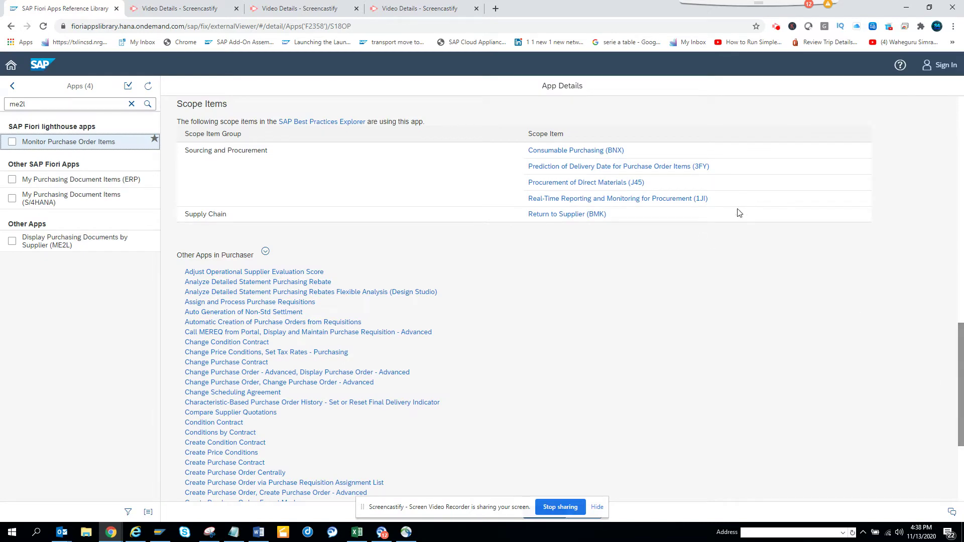
{"action": "left_click_drag", "start_coordinate": [960, 433], "coordinate": [961, 251]}
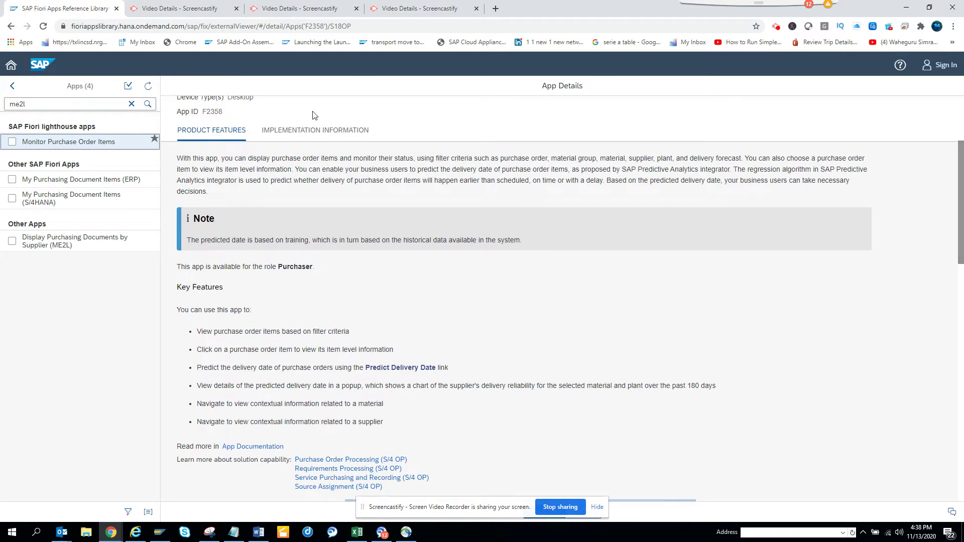
{"action": "left_click", "coordinate": [315, 128]}
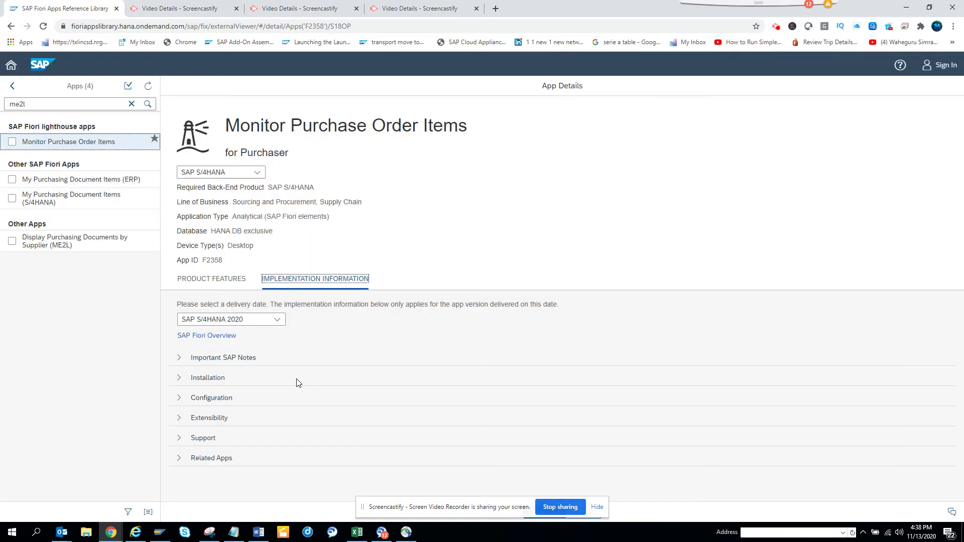
Expand Configuration for F2358 to see service MM_PUR_POITEMS_MONI_SRV and catalog SAP_PRC_BC_PURCHASER_PO
{"action": "left_click", "coordinate": [178, 397]}
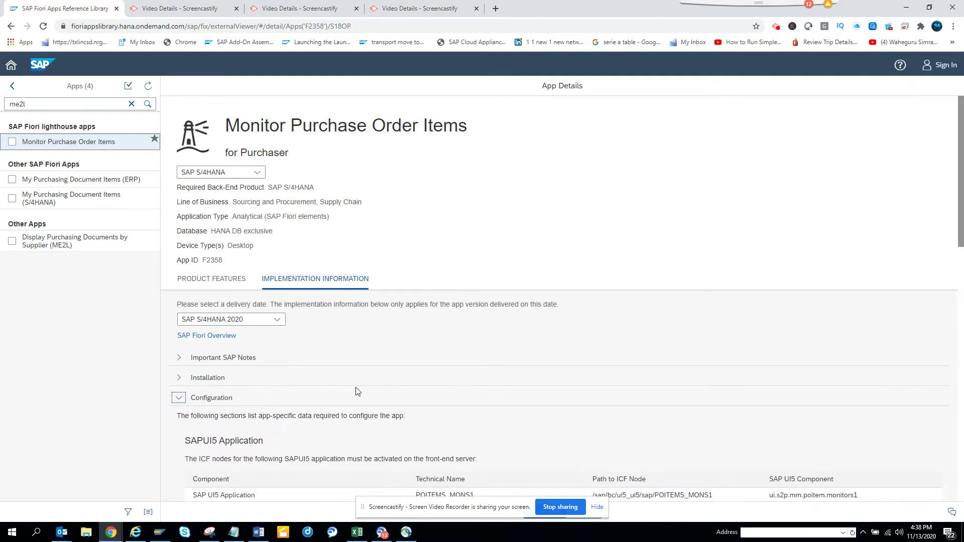
{"action": "left_click_drag", "start_coordinate": [961, 212], "coordinate": [962, 320]}
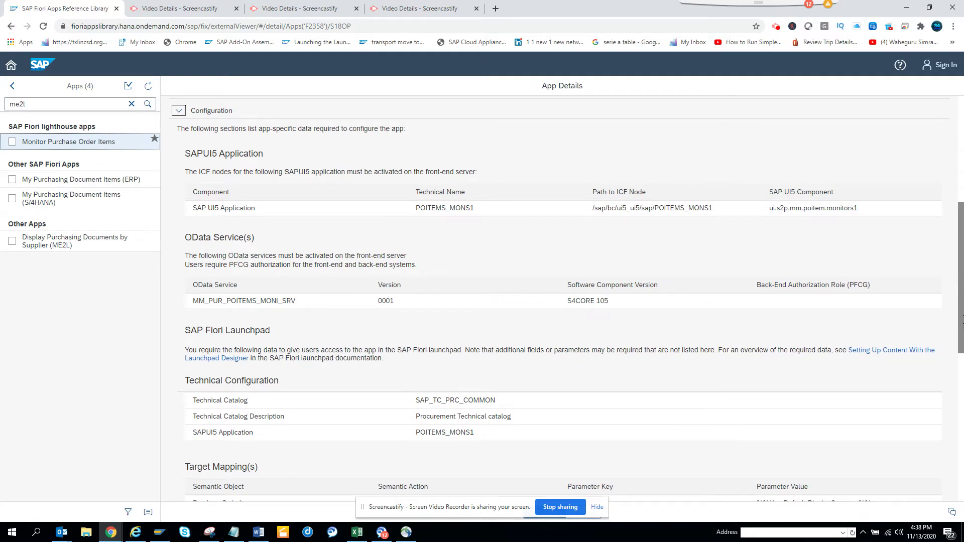
{"action": "left_click_drag", "start_coordinate": [962, 319], "coordinate": [962, 420]}
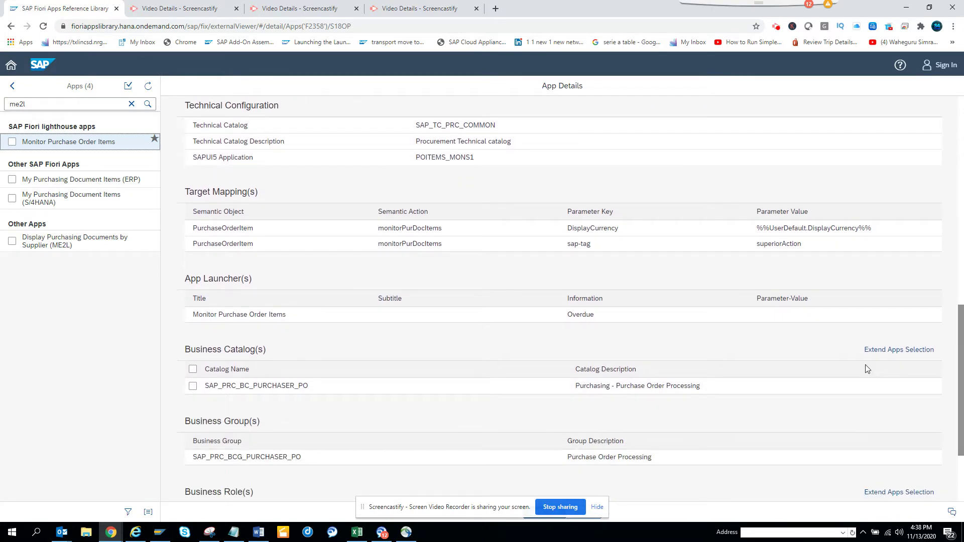
In the running Monitor Purchase Order Items app, show only the chart as a line chart
{"action": "left_click", "coordinate": [140, 534]}
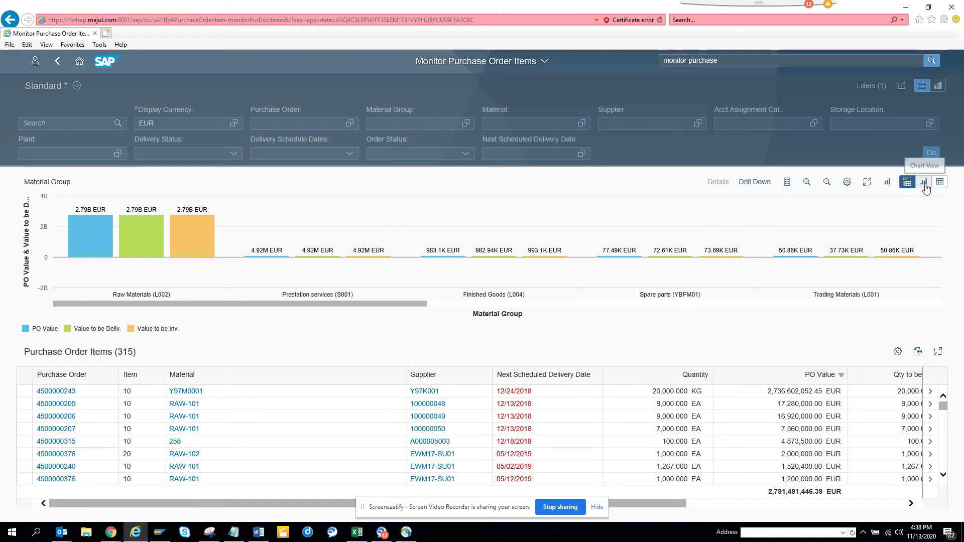
{"action": "left_click", "coordinate": [925, 186]}
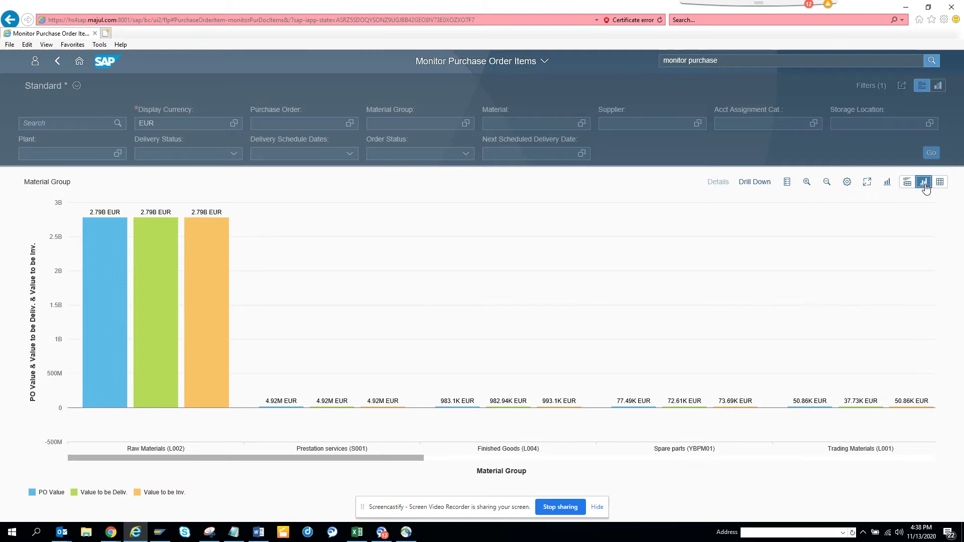
{"action": "left_click", "coordinate": [887, 181]}
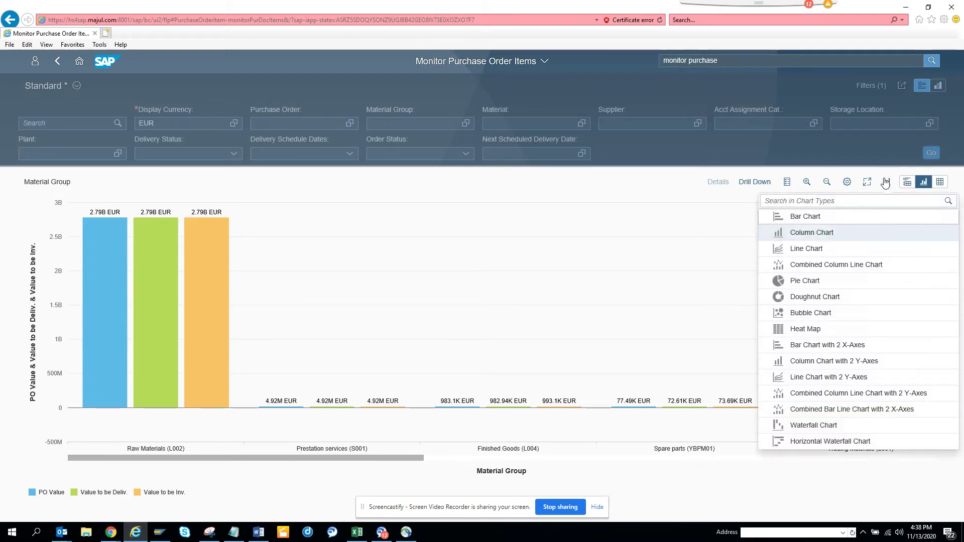
{"action": "left_click", "coordinate": [808, 249]}
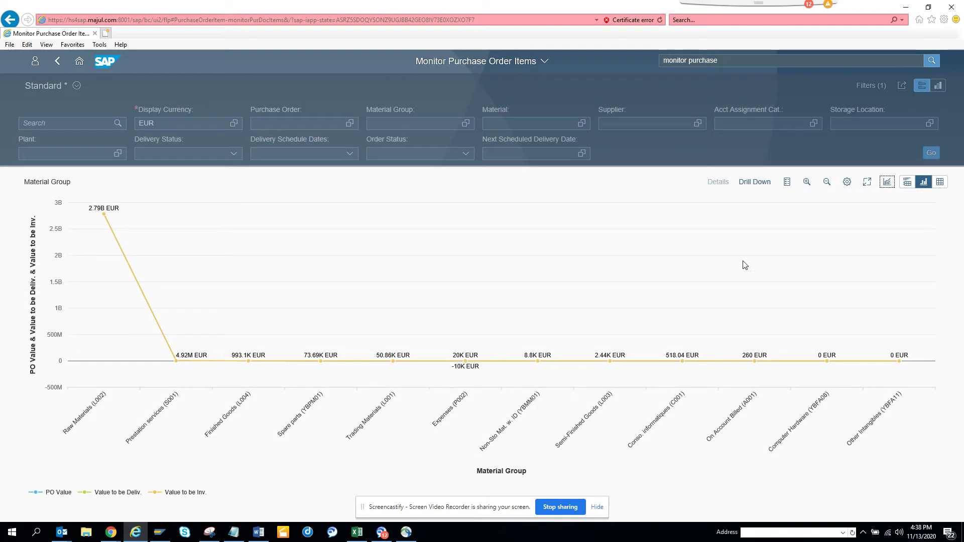
Drill the line chart down by Acct Assignment Cat., then further by Material
{"action": "left_click", "coordinate": [761, 183]}
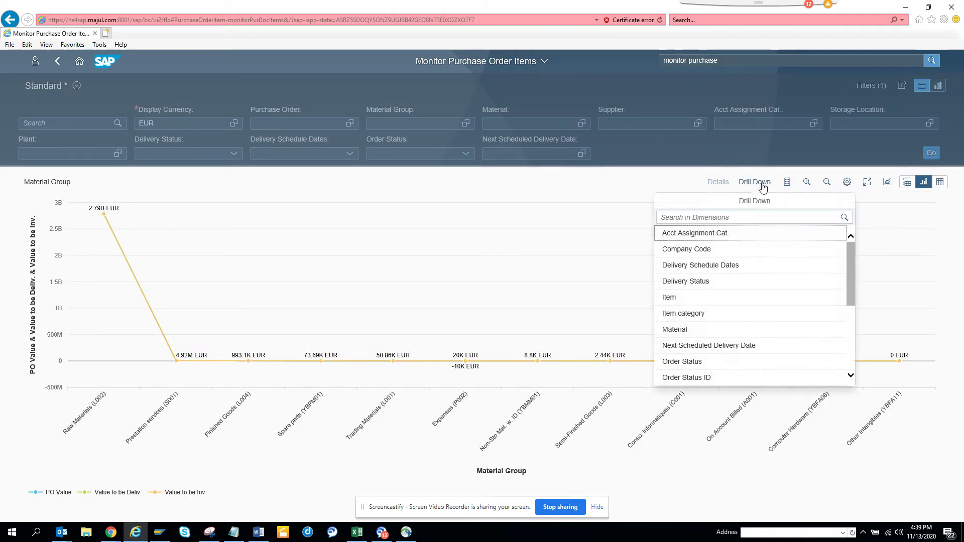
{"action": "left_click", "coordinate": [738, 234]}
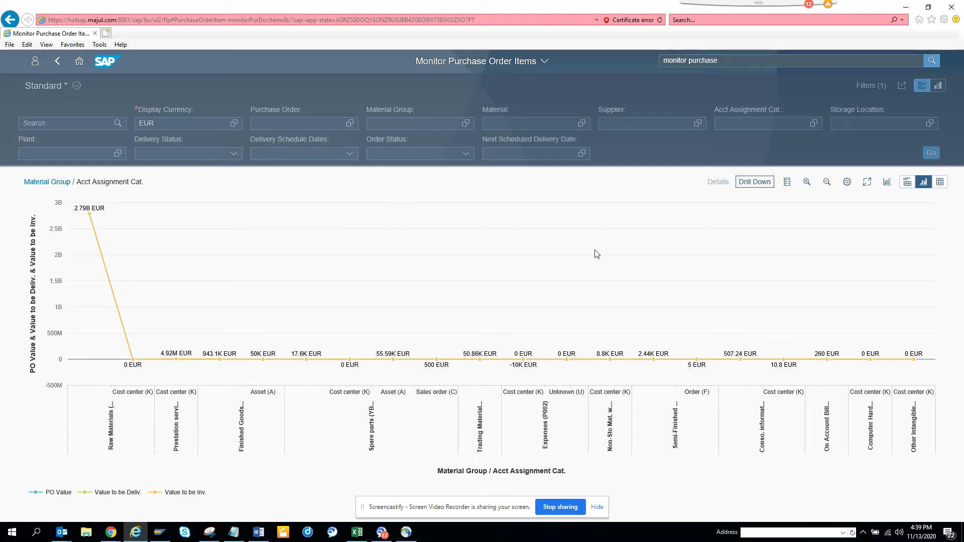
{"action": "left_click", "coordinate": [755, 183]}
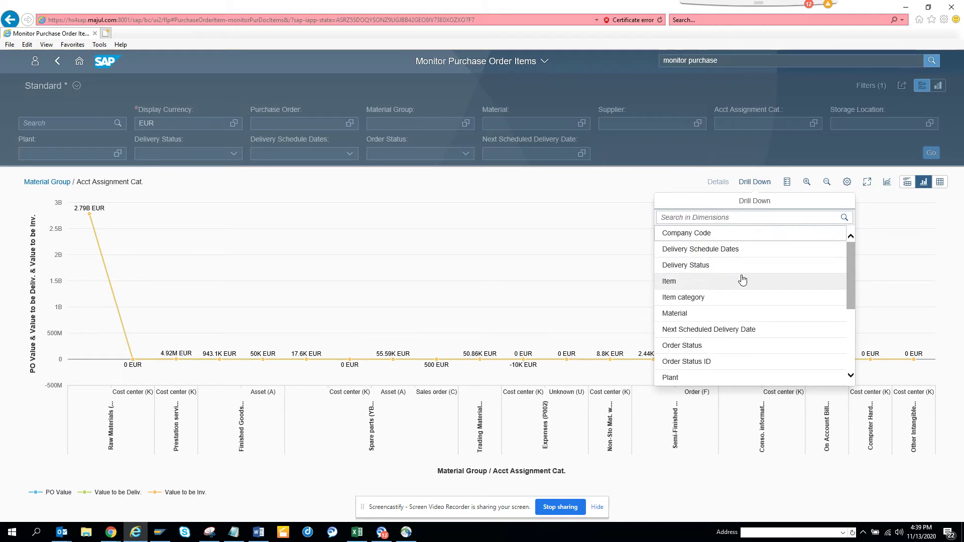
{"action": "left_click", "coordinate": [739, 314]}
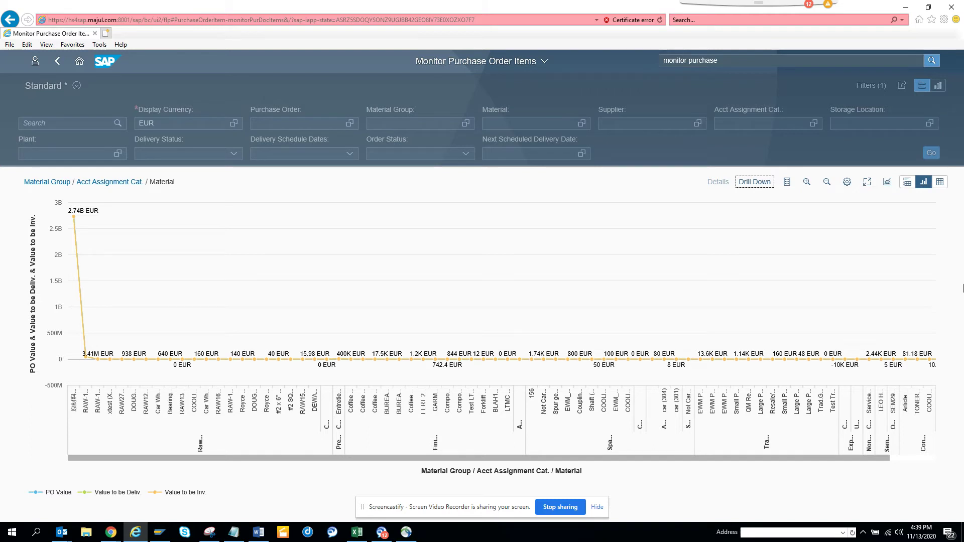
{"action": "left_click", "coordinate": [903, 87]}
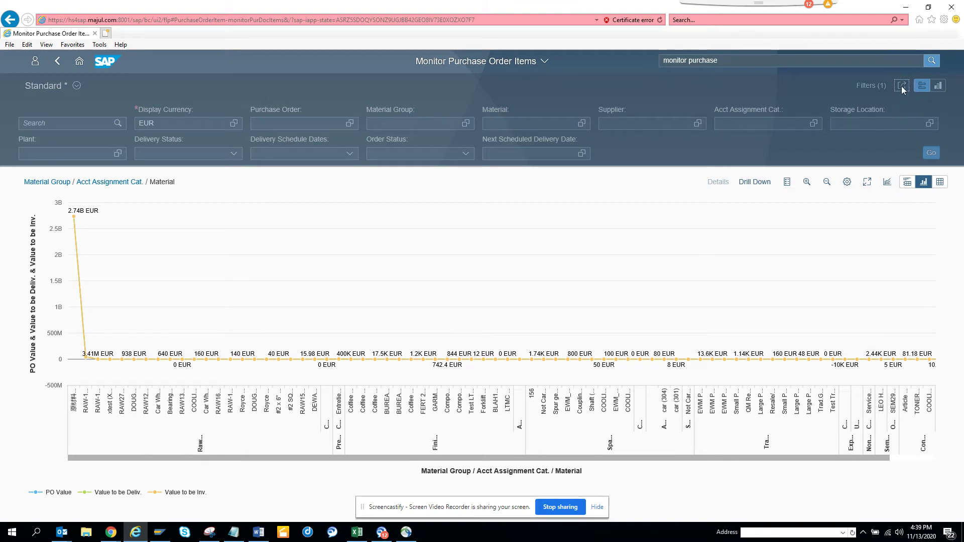
{"action": "left_click", "coordinate": [902, 91]}
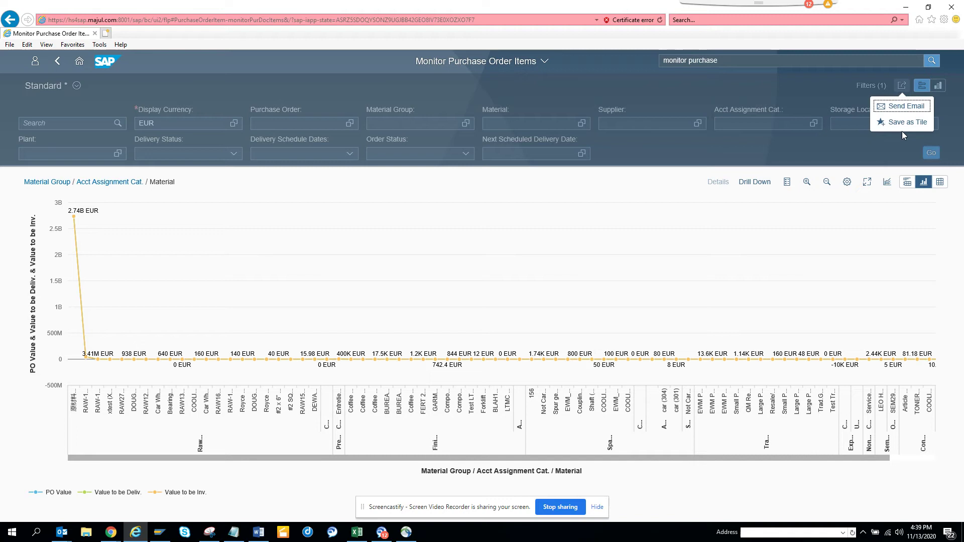
{"action": "left_click", "coordinate": [667, 145]}
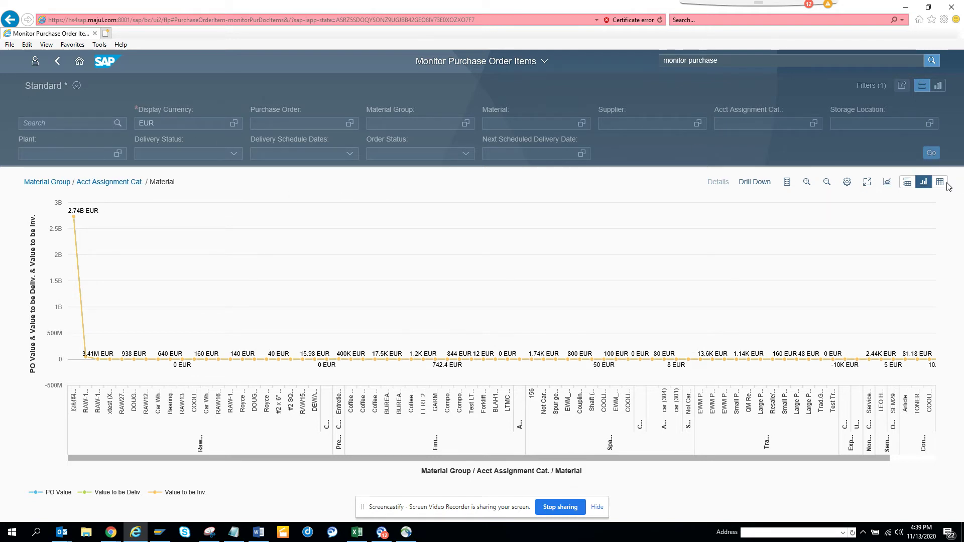
Show the Purchase Order Items table under the chart and switch it to a column chart
{"action": "left_click", "coordinate": [905, 182]}
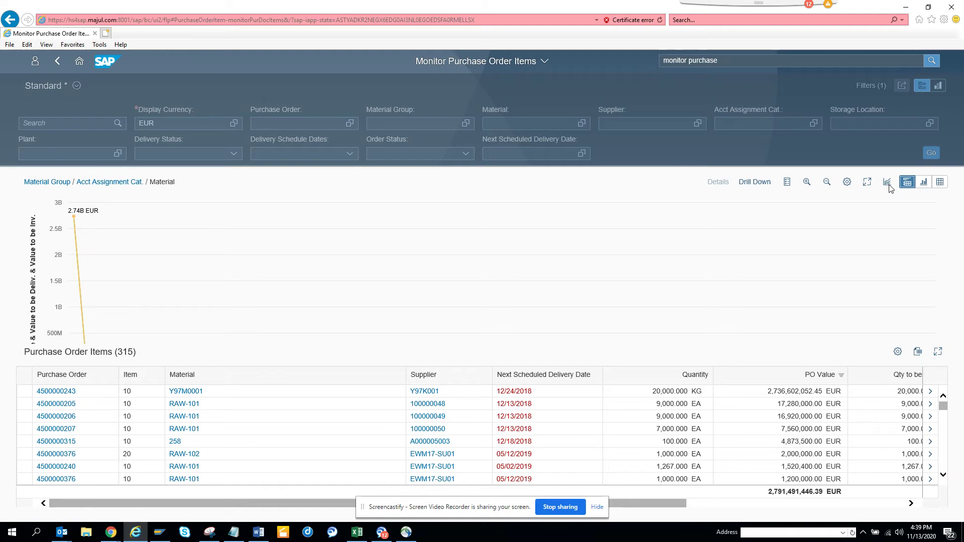
{"action": "left_click", "coordinate": [887, 183]}
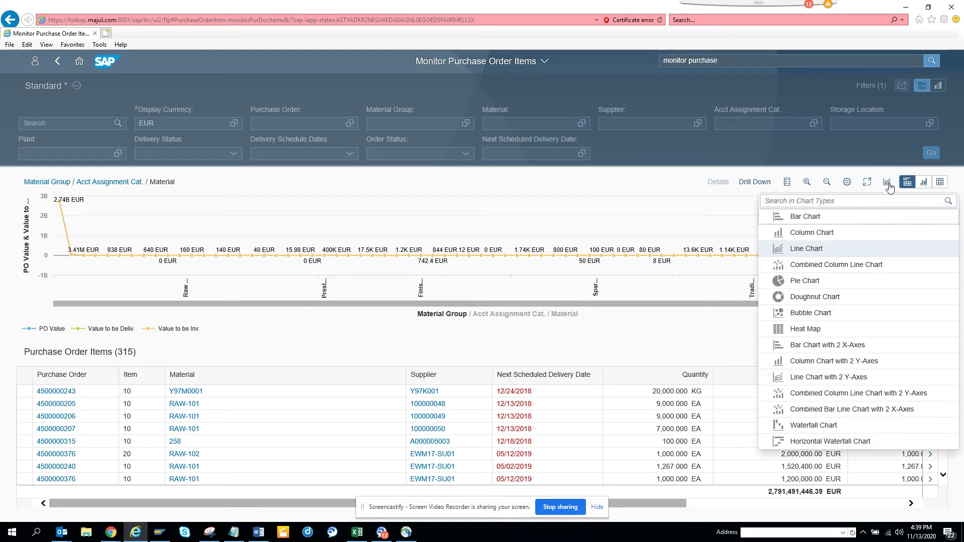
{"action": "left_click", "coordinate": [836, 236]}
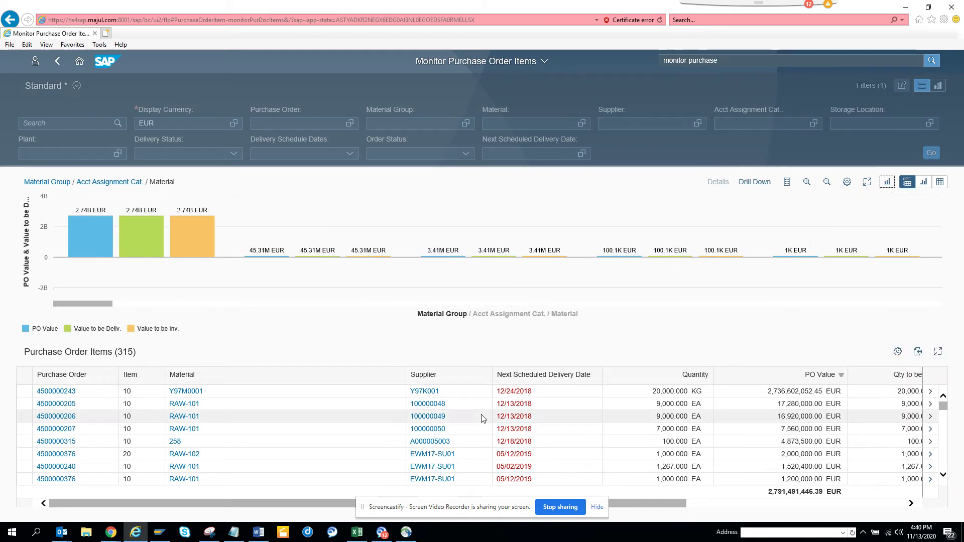
Preview the first row's material and purchase order, attempt its fact sheet, then go back
{"action": "left_click", "coordinate": [179, 394]}
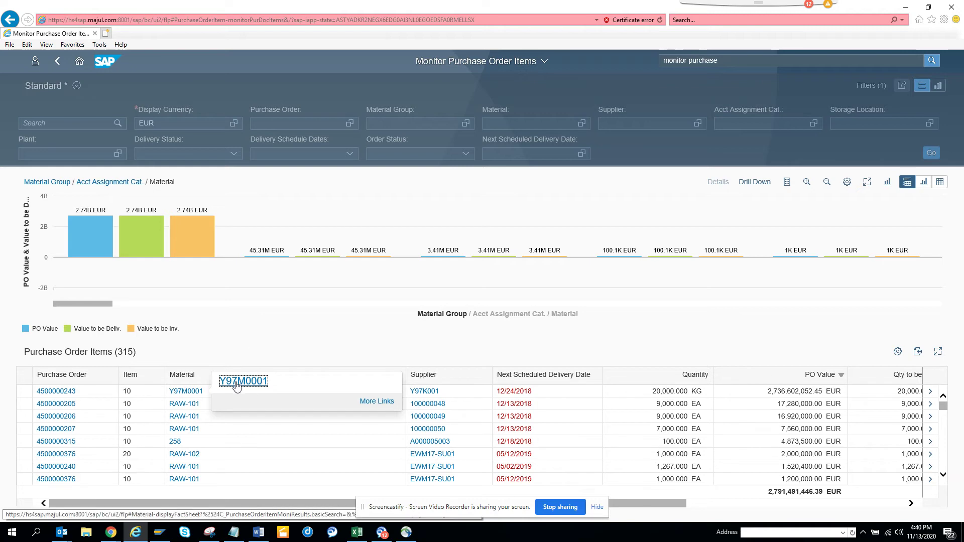
{"action": "left_click", "coordinate": [66, 394]}
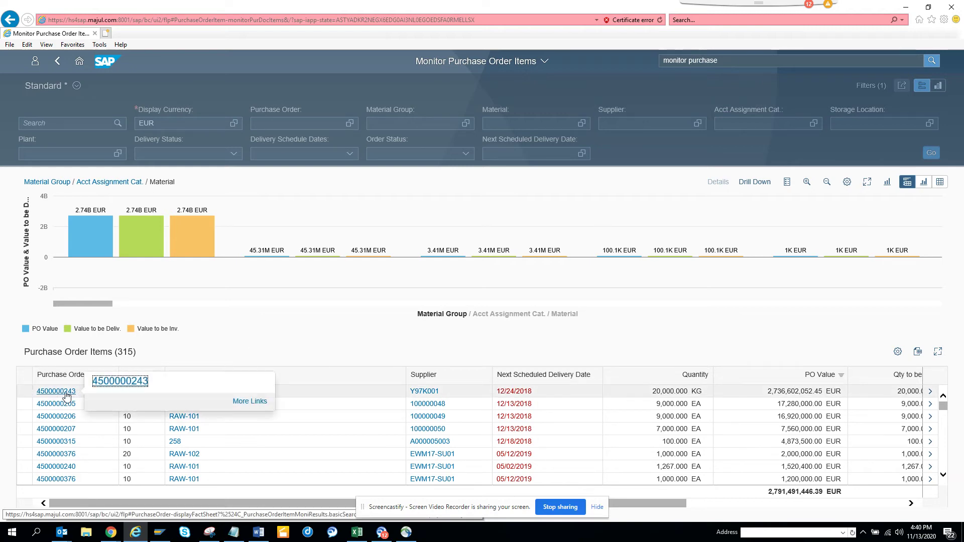
{"action": "left_click", "coordinate": [129, 380]}
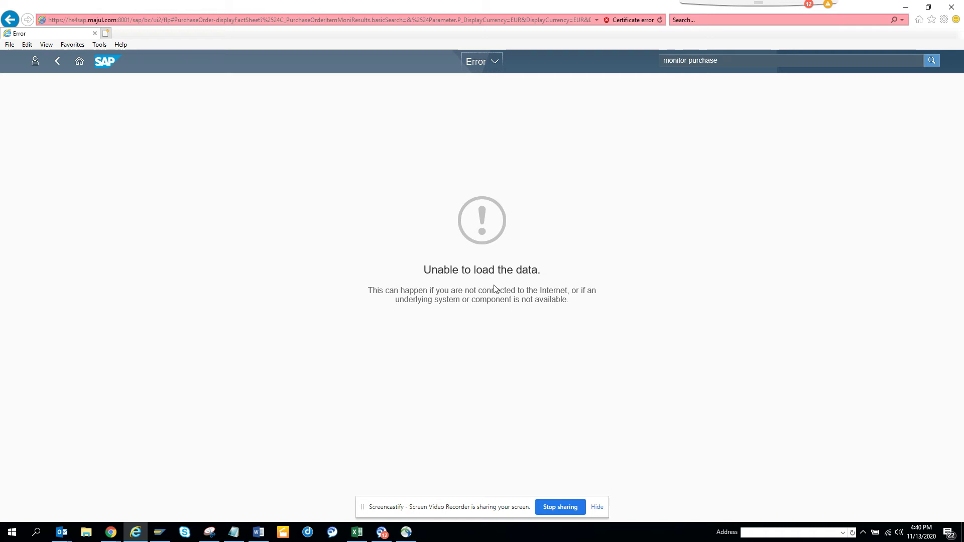
{"action": "left_click", "coordinate": [57, 61]}
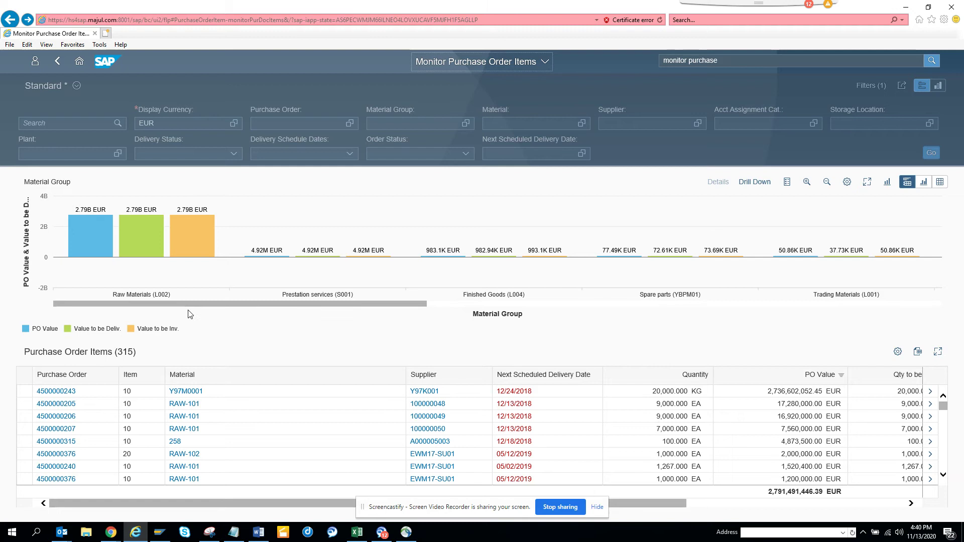
Open Display Supplier Balances for the first table row's supplier
{"action": "left_click", "coordinate": [425, 392]}
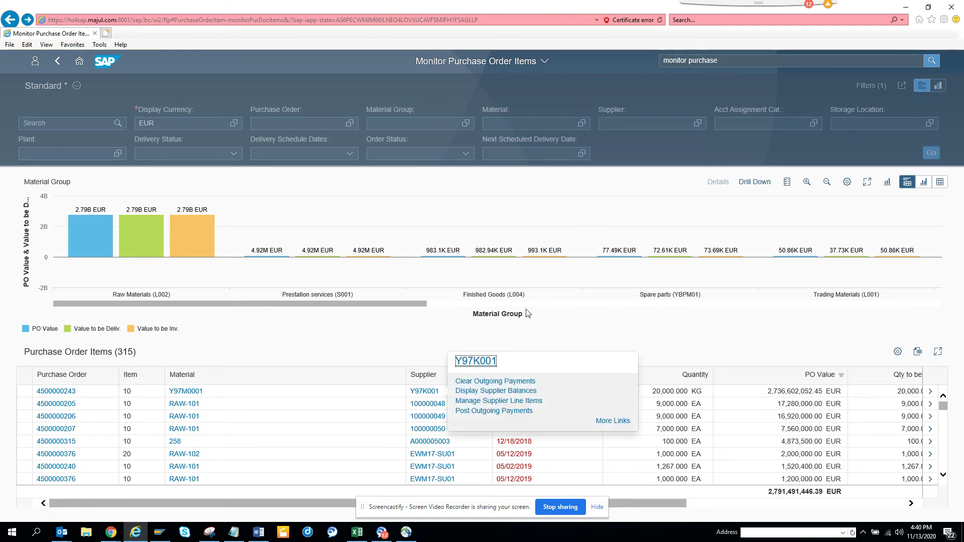
{"action": "left_click", "coordinate": [522, 391]}
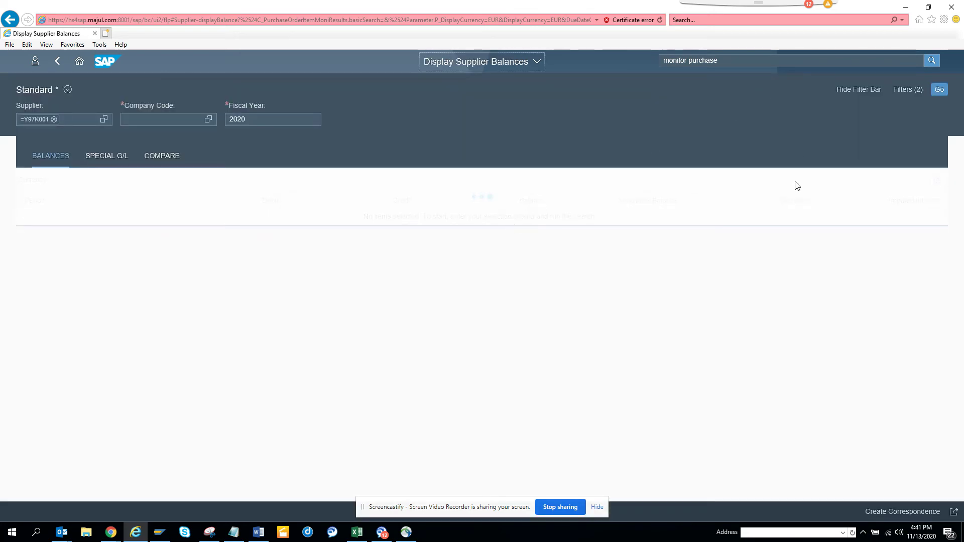
Show the supplier's balances for company code 1710, check Special G/L, then go back
{"action": "left_click", "coordinate": [939, 89]}
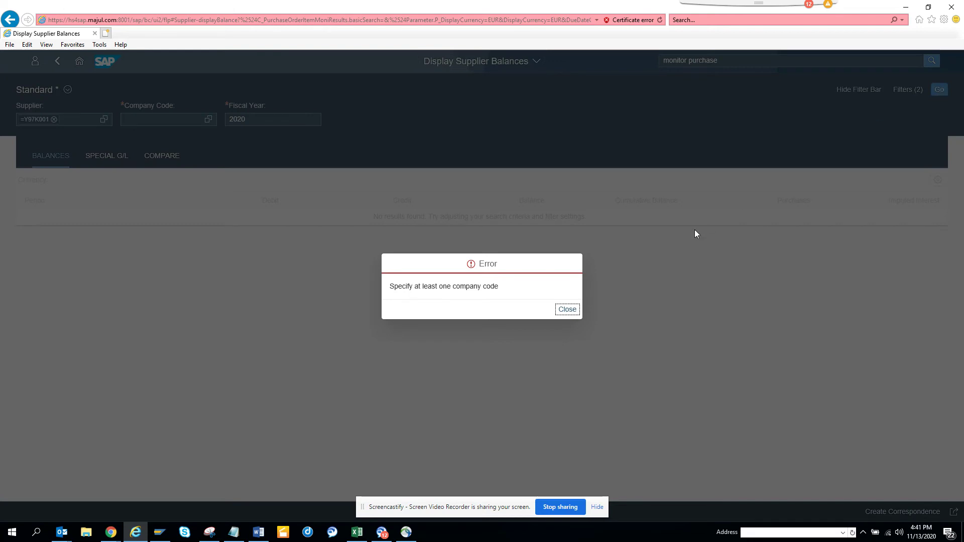
{"action": "left_click", "coordinate": [568, 309]}
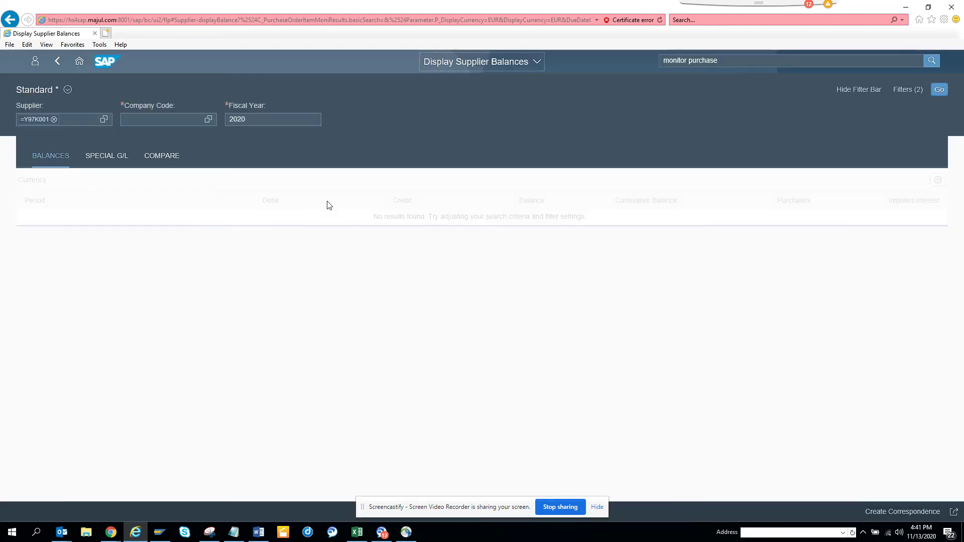
{"action": "left_click", "coordinate": [181, 120]}
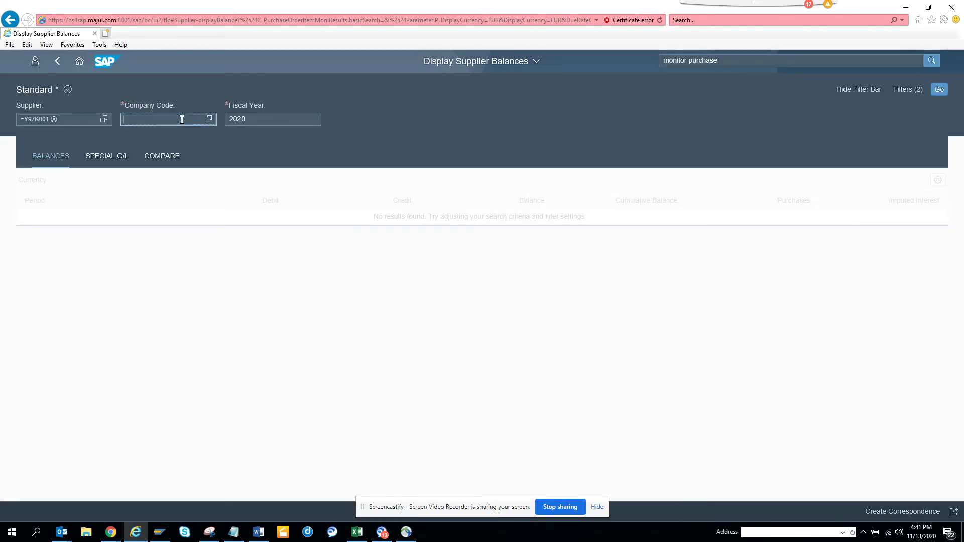
{"action": "key", "text": "Return"}
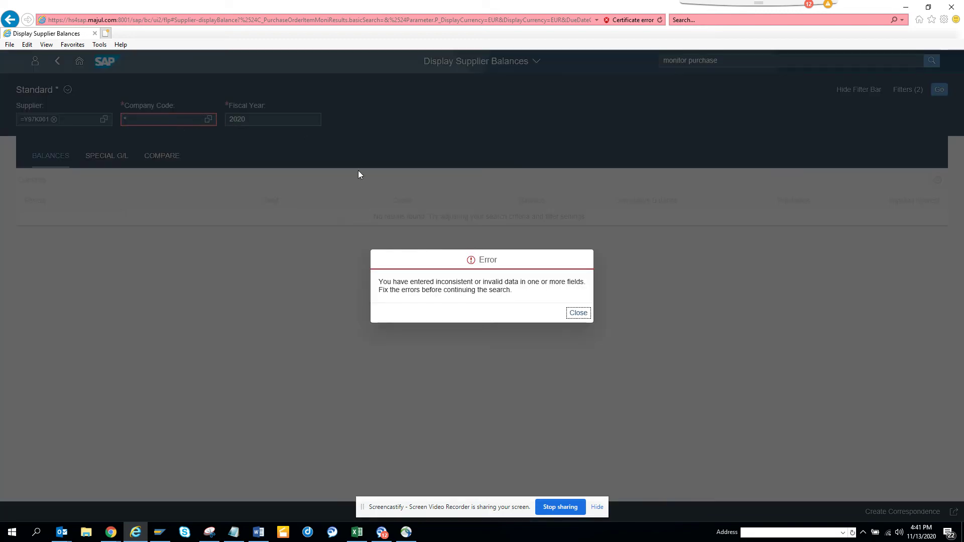
{"action": "left_click", "coordinate": [579, 313]}
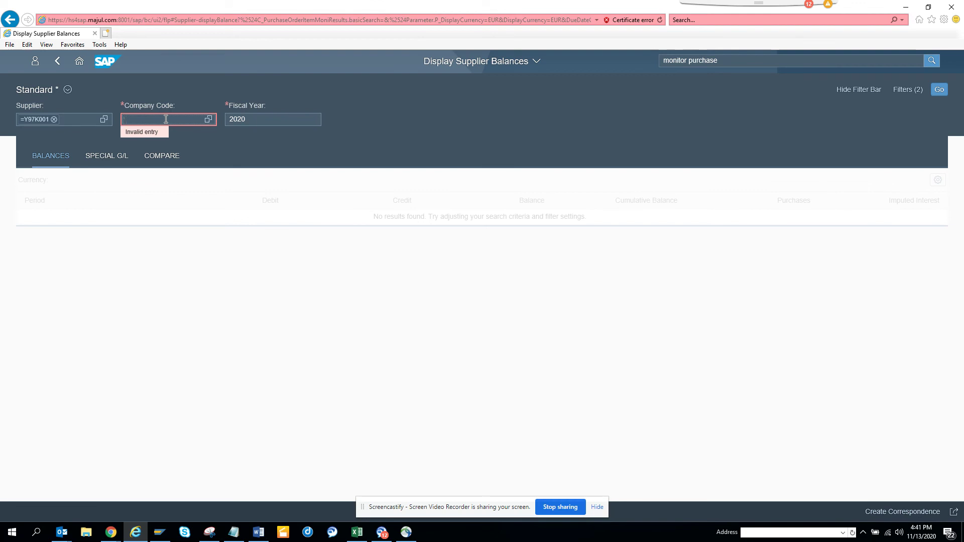
{"action": "key", "text": "Return"}
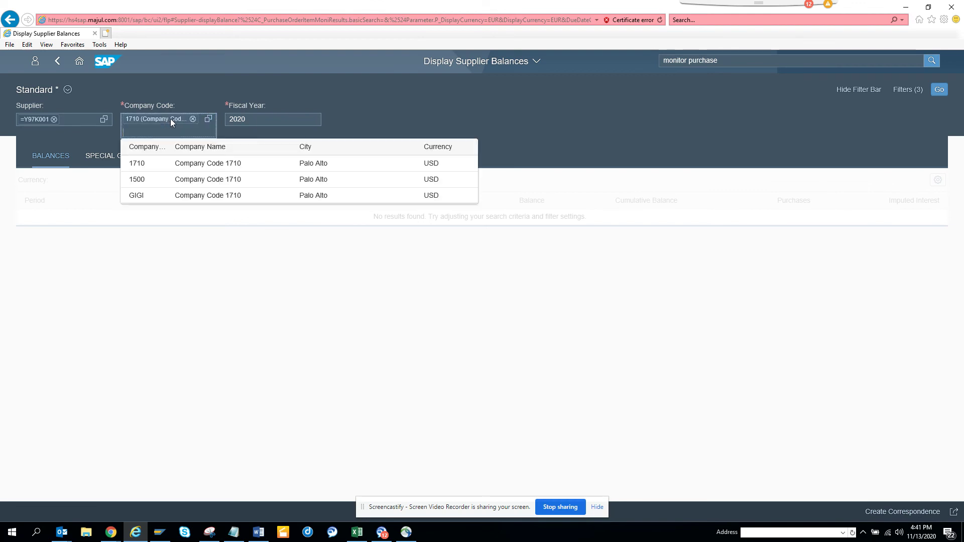
{"action": "left_click", "coordinate": [210, 170]}
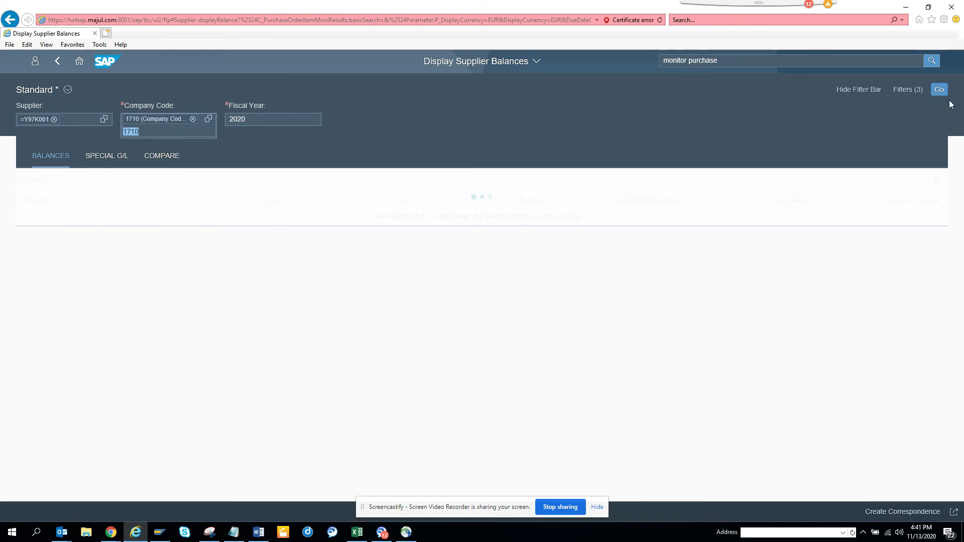
{"action": "left_click", "coordinate": [939, 90]}
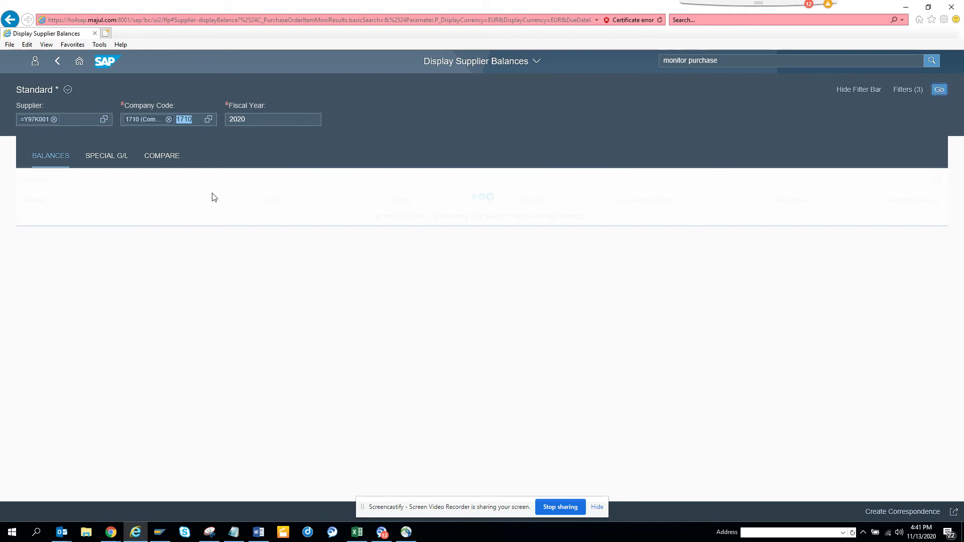
{"action": "left_click", "coordinate": [115, 164]}
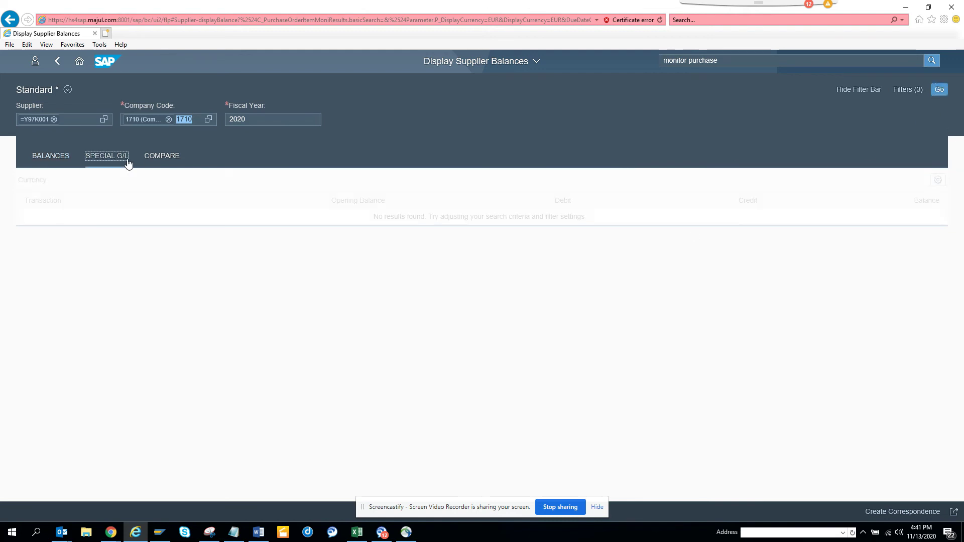
{"action": "left_click", "coordinate": [57, 61]}
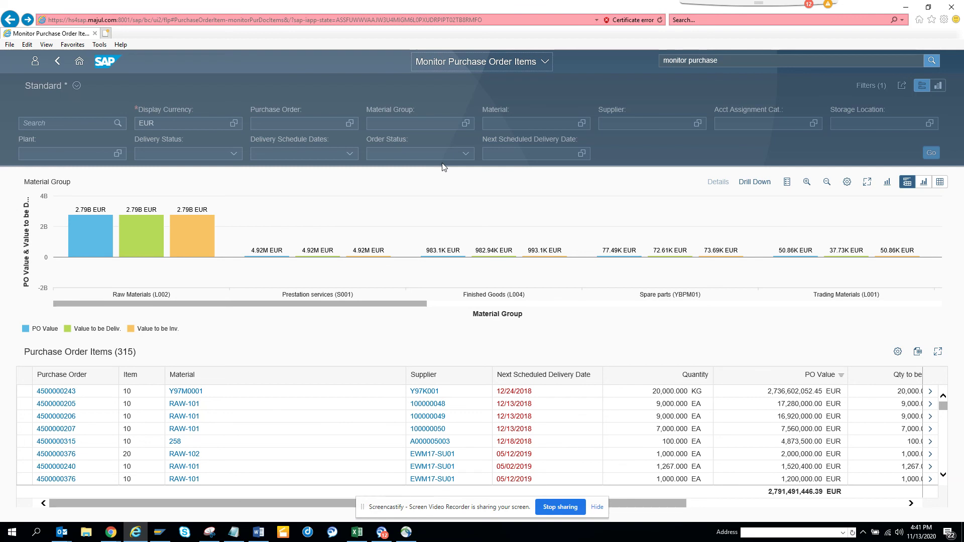
Make Company Code a visible table column and scroll to its values such as 1710 and Z100
{"action": "left_click", "coordinate": [899, 354]}
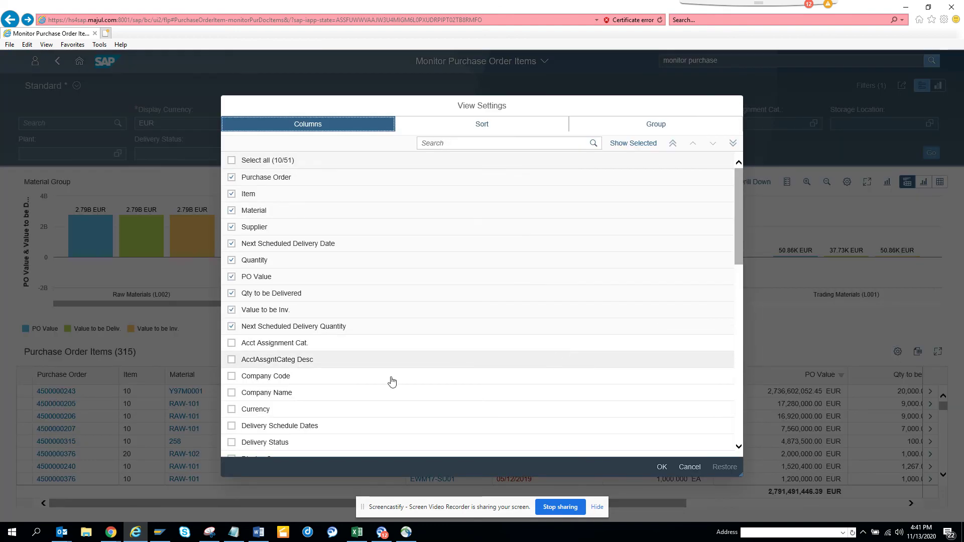
{"action": "left_click", "coordinate": [231, 376]}
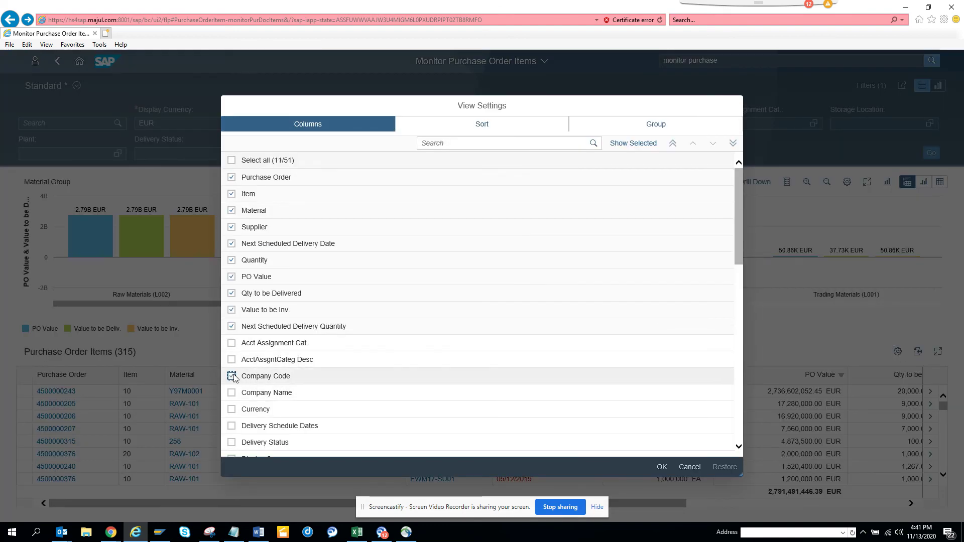
{"action": "left_click", "coordinate": [662, 467]}
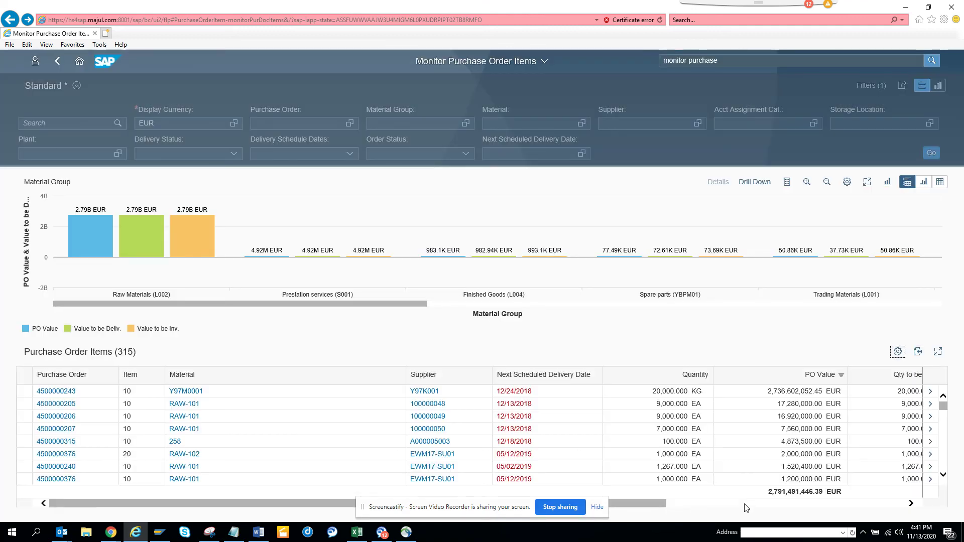
{"action": "left_click", "coordinate": [744, 504]}
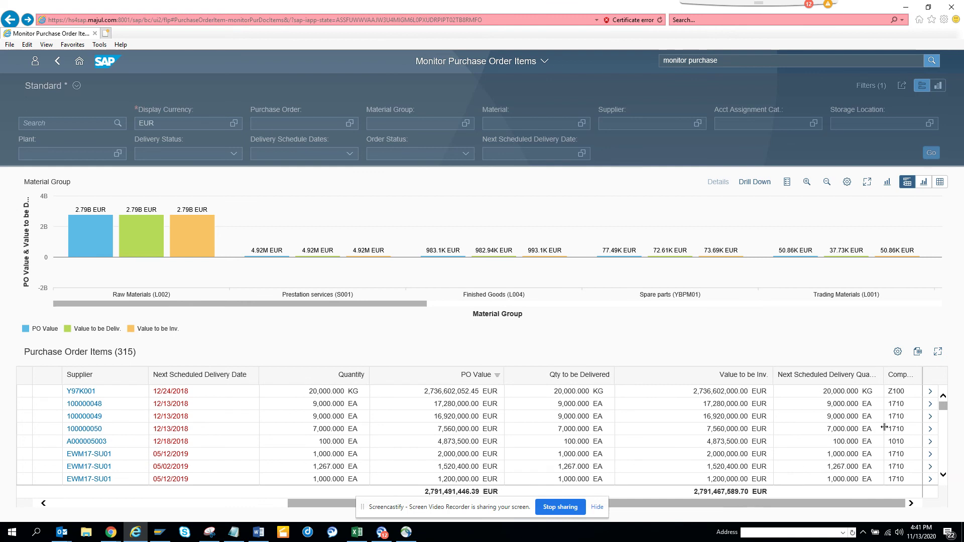